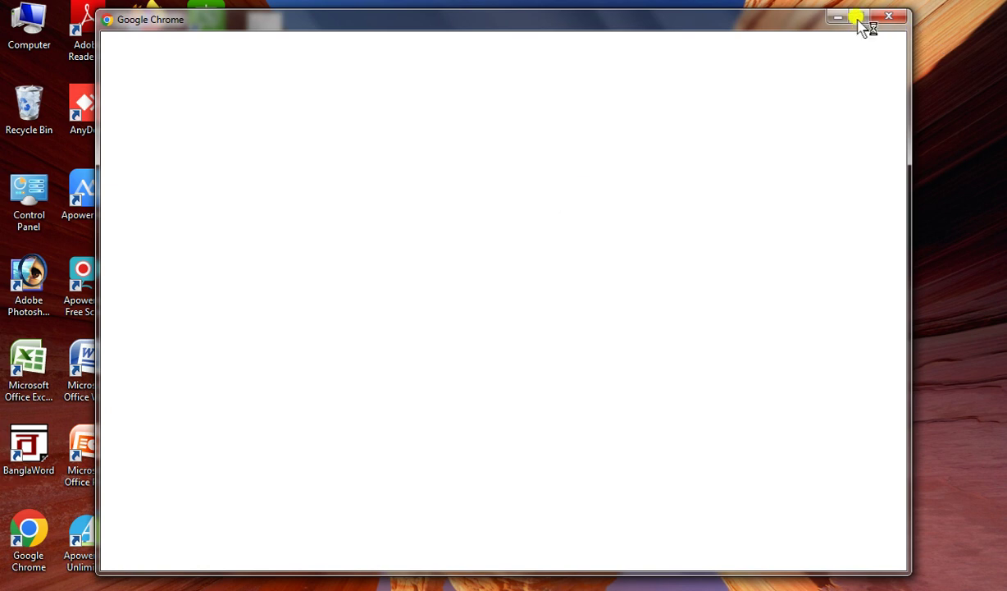
Using the first profile in a maximized Chrome window, open the Gamma website from a Google search for "gamma ai"
left_click(860, 16)
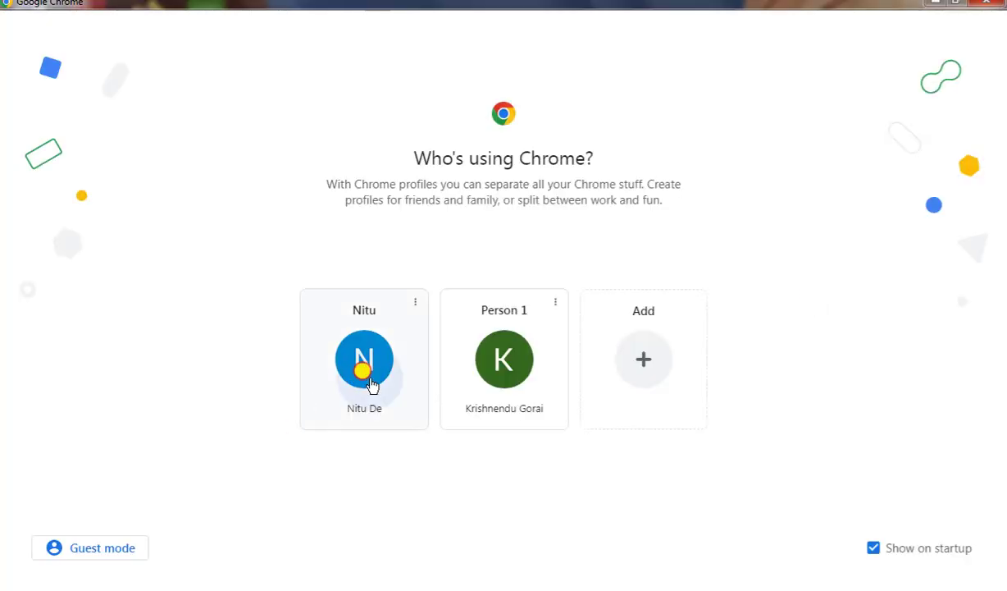
left_click(364, 361)
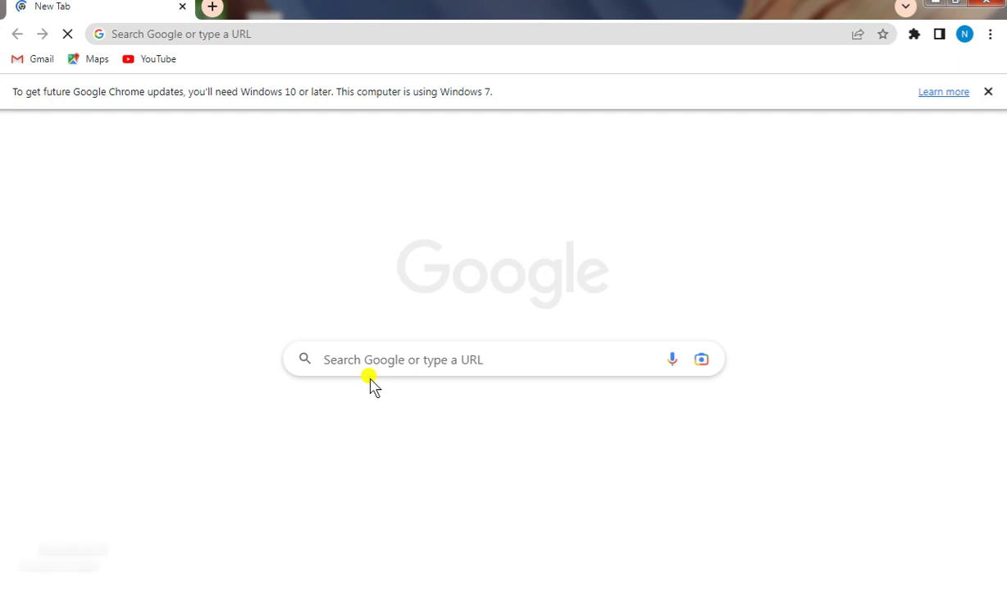
left_click(402, 353)
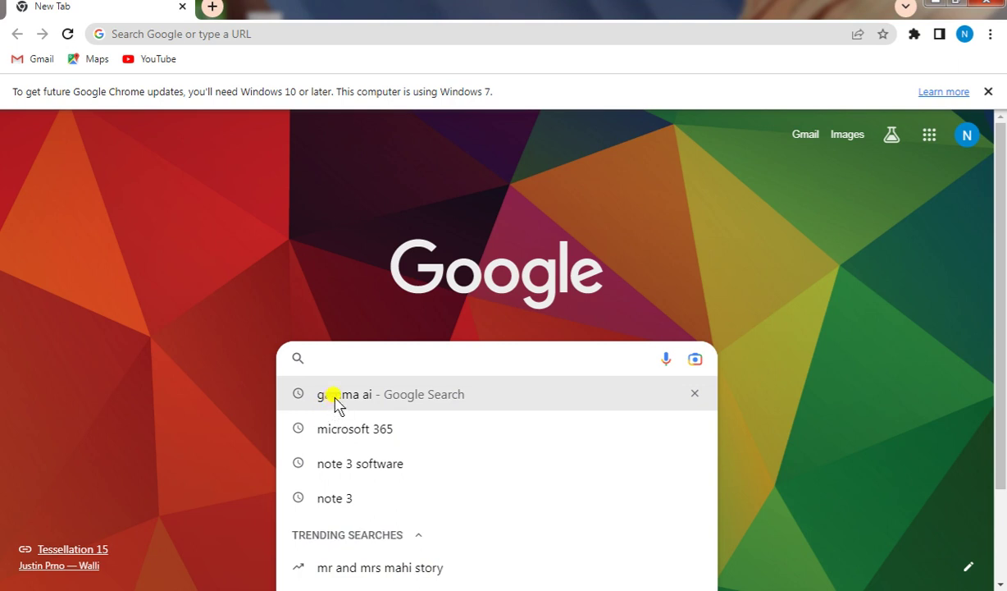
left_click(366, 396)
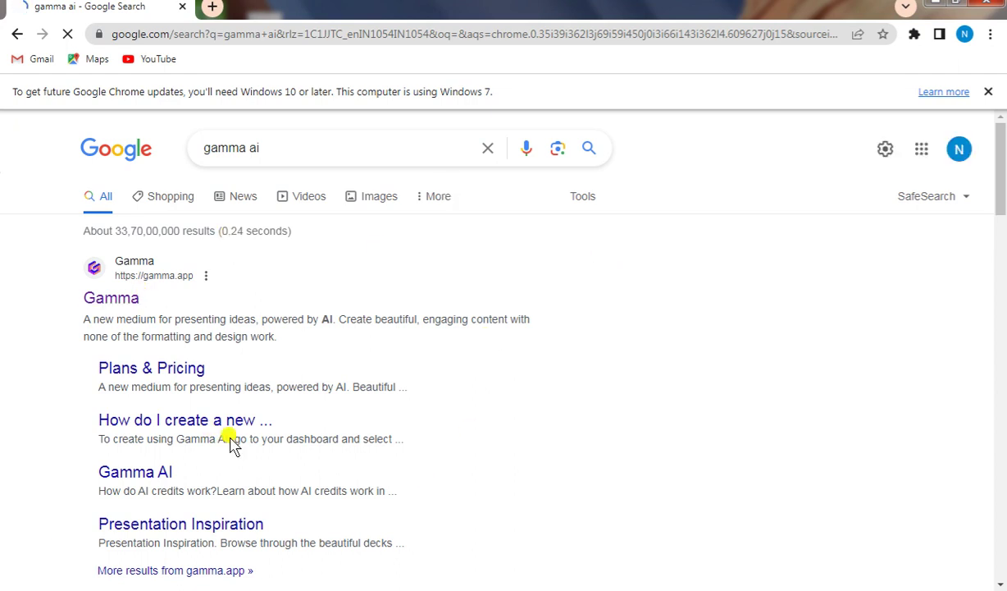
left_click(123, 302)
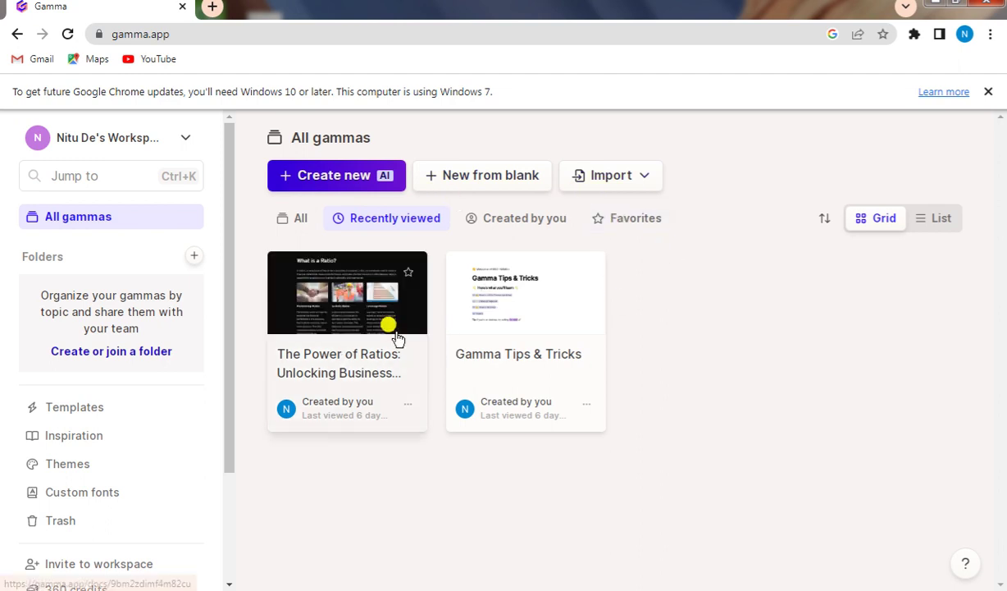
Create a new AI-generated presentation and submit the topic "how to make a youtube channel,make slides"
left_click(362, 182)
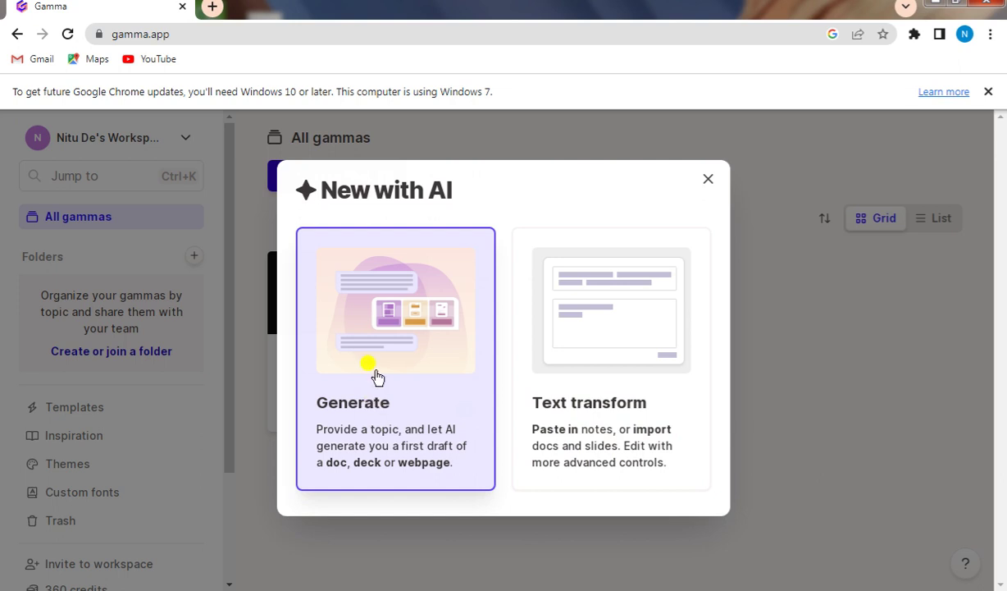
left_click(376, 376)
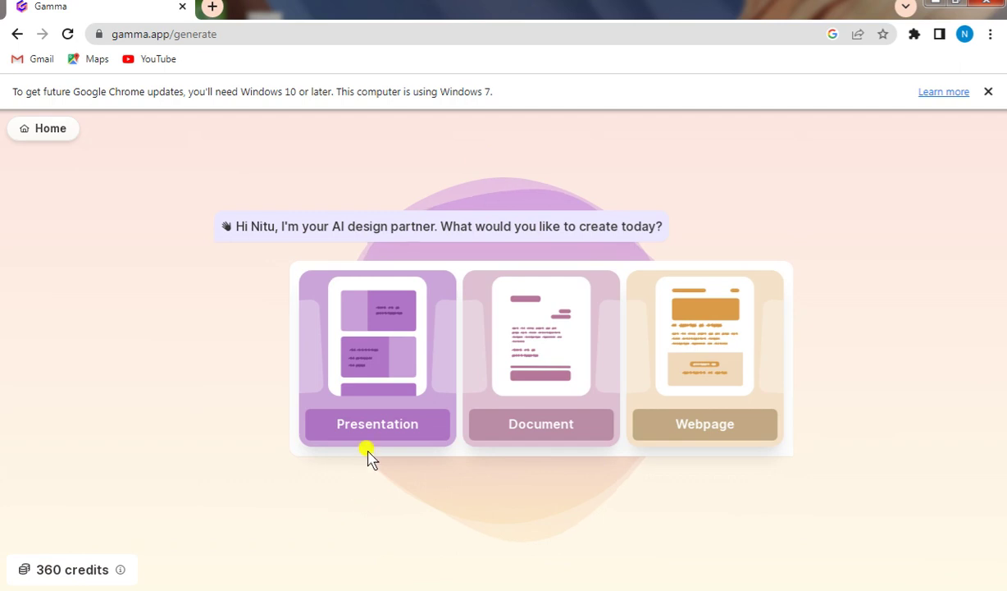
left_click(380, 372)
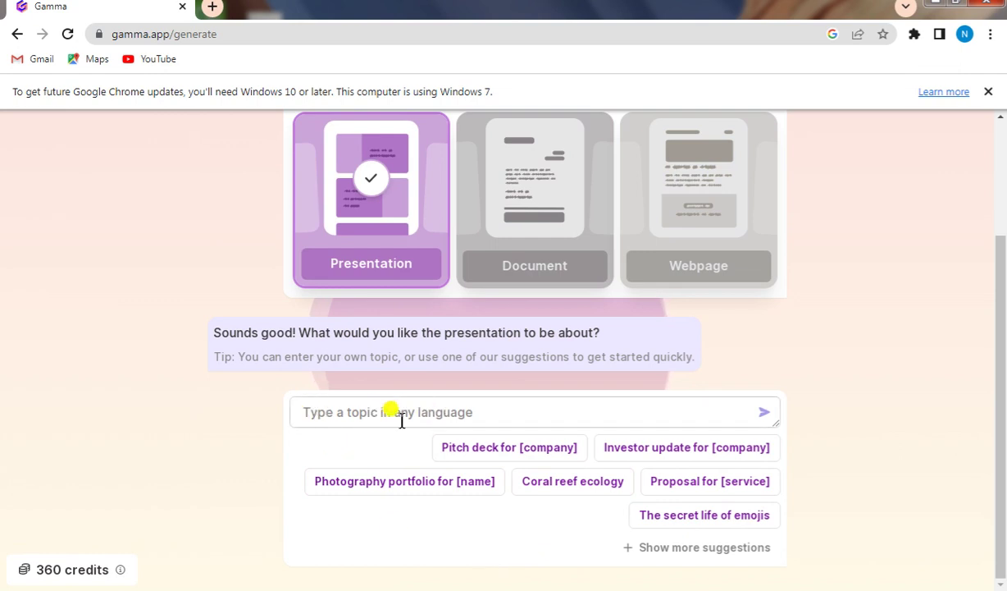
left_click(339, 410)
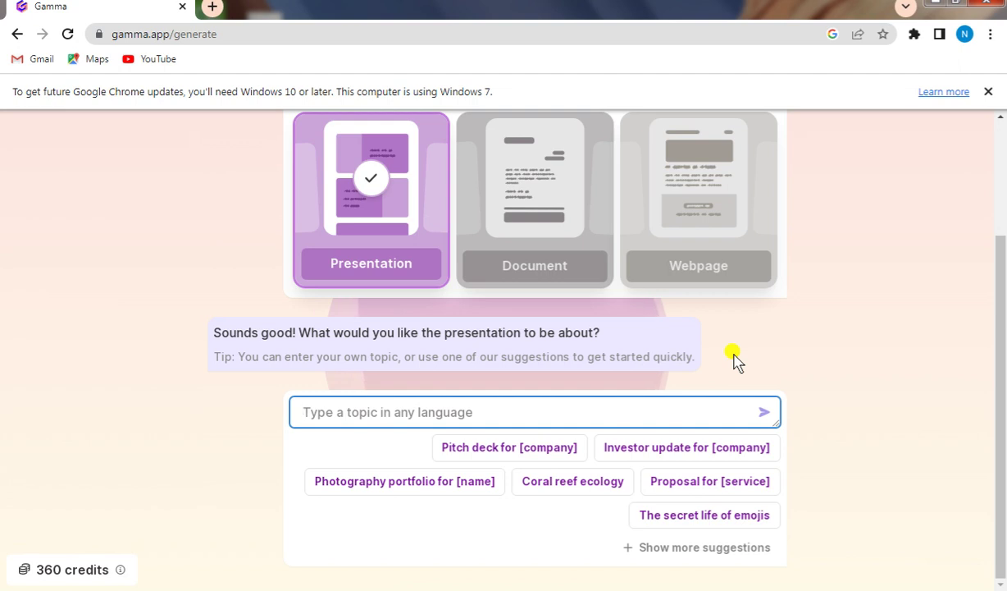
type("how")
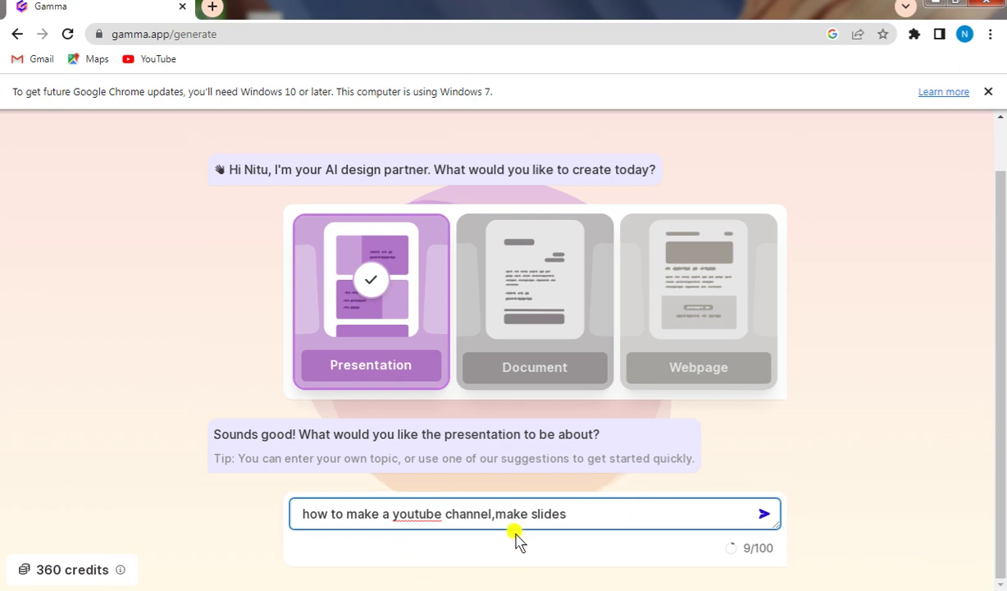
left_click(764, 516)
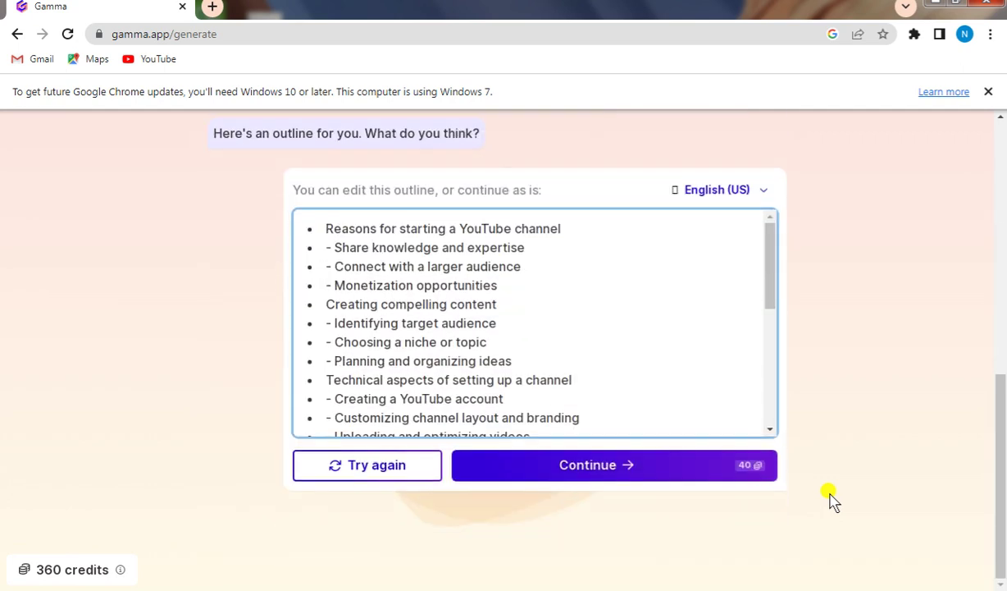
Review the whole generated outline for the YouTube channel presentation, from the opening reasons to the conclusion
scroll(546, 342, "down", 1)
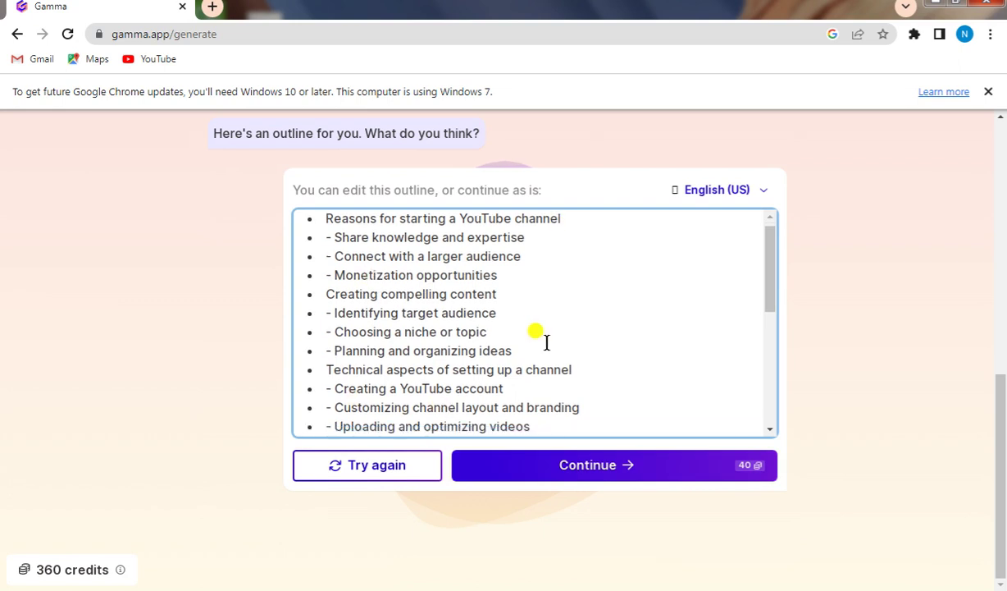
scroll(546, 342, "down", 5)
scroll(553, 359, "up", 10)
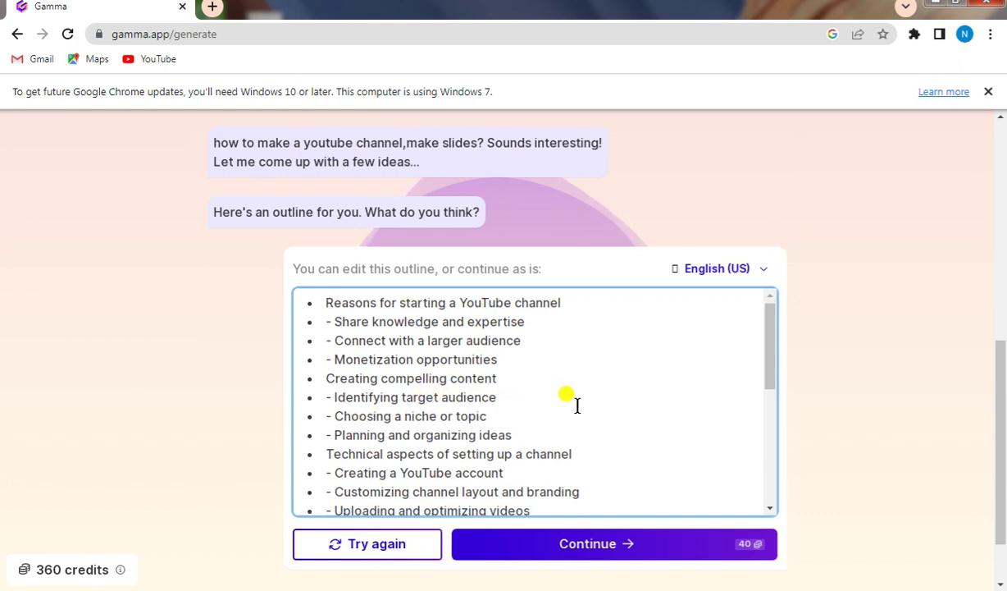
scroll(576, 407, "down", 1)
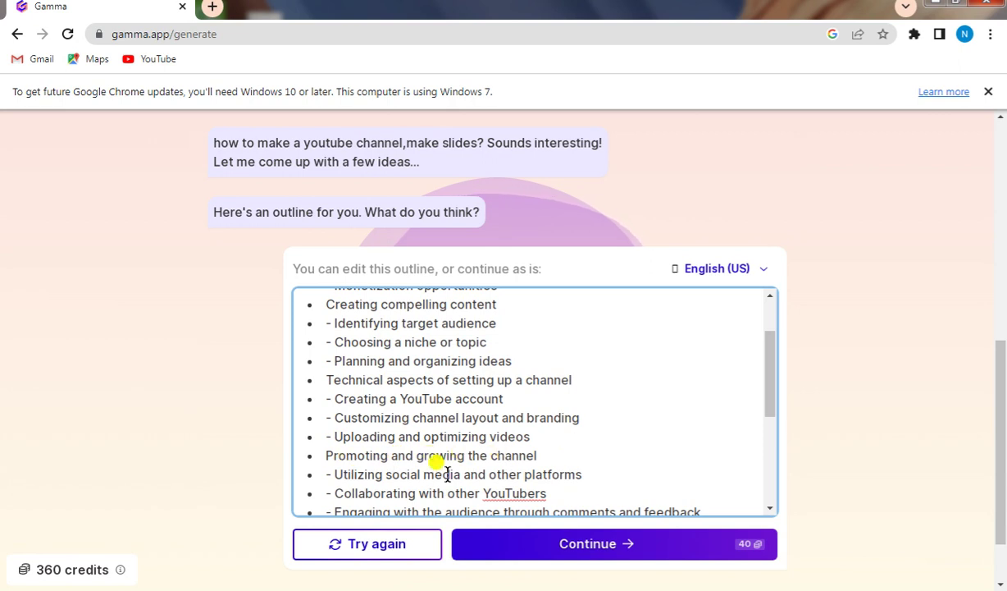
scroll(601, 460, "down", 1)
scroll(601, 459, "down", 1)
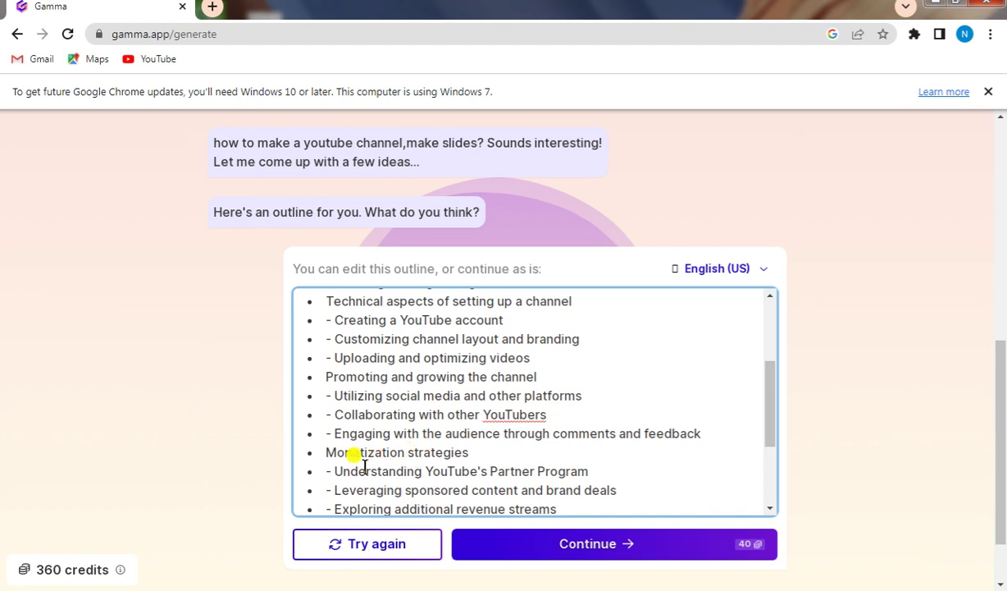
scroll(525, 426, "down", 2)
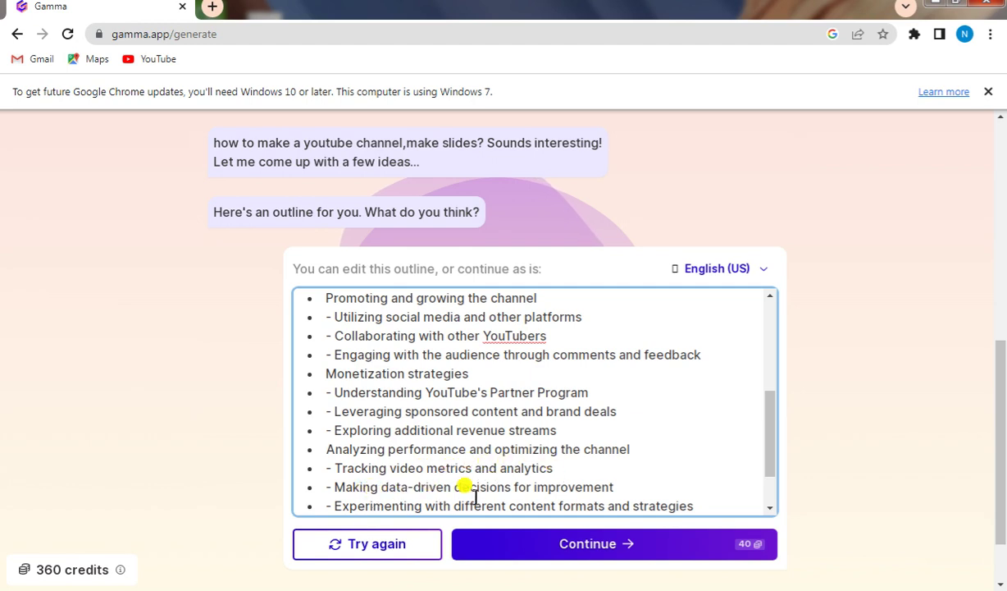
scroll(603, 466, "down", 2)
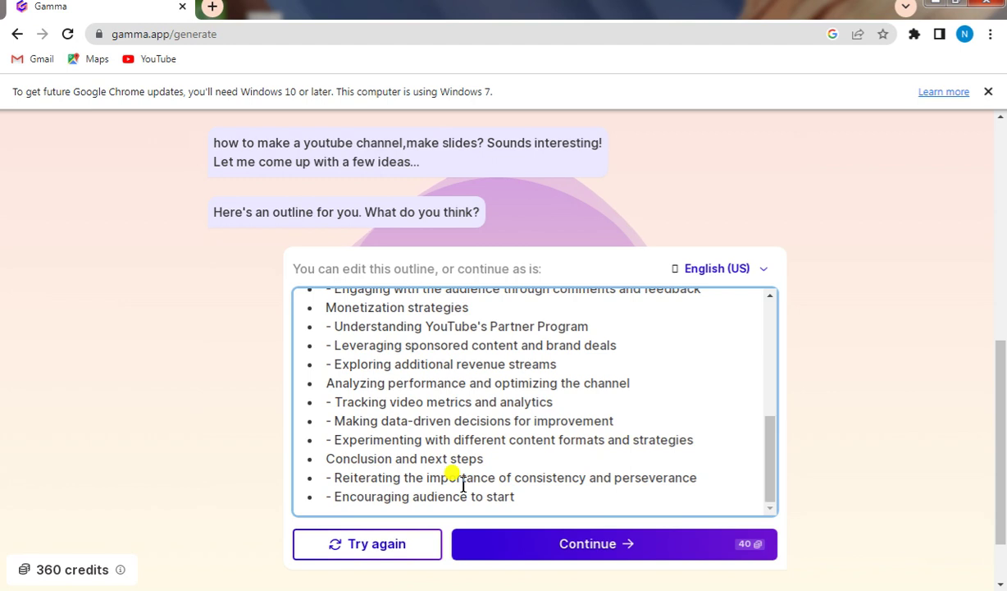
scroll(342, 511, "down", 1)
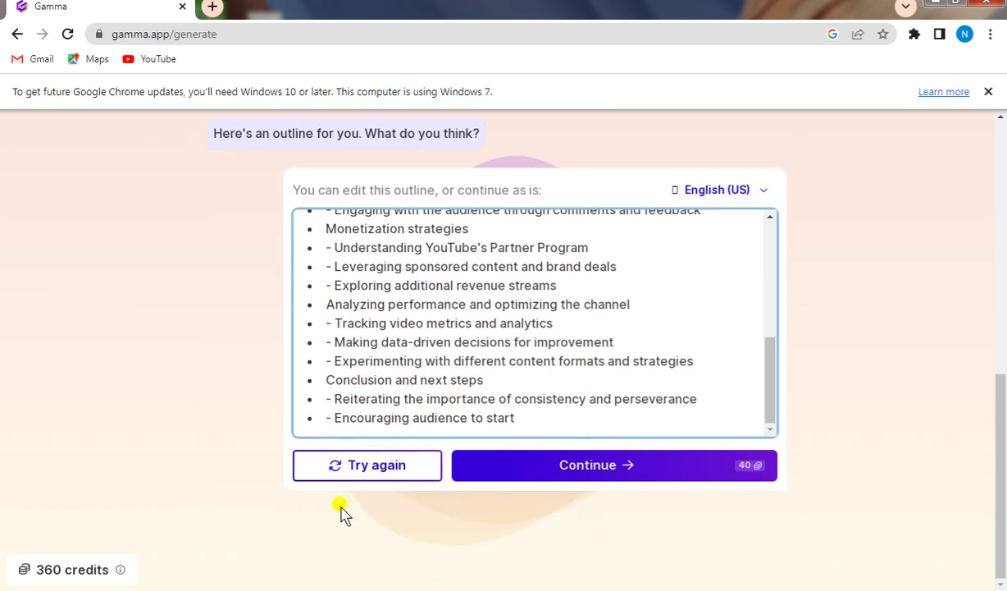
scroll(410, 520, "up", 3)
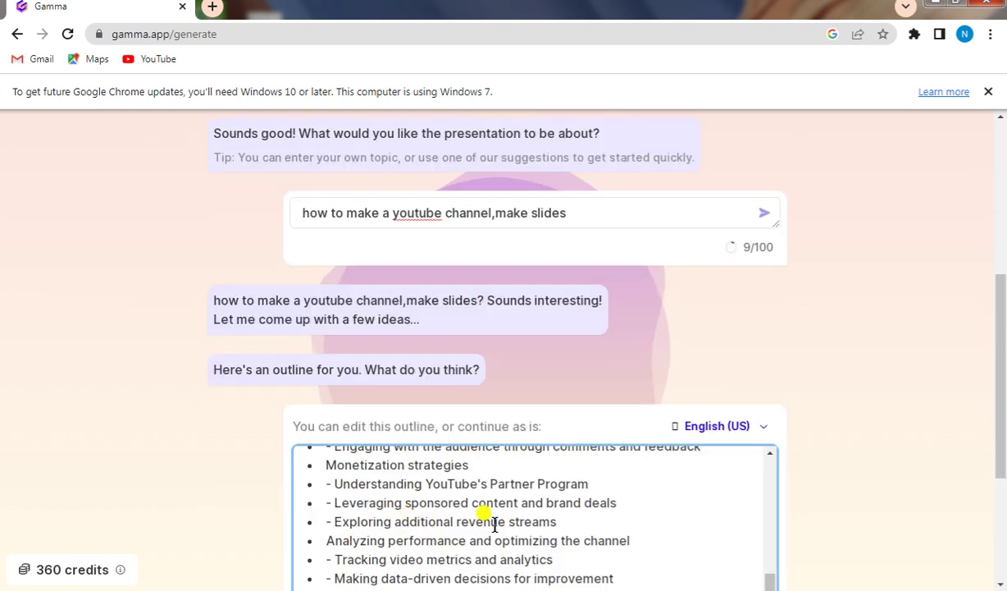
scroll(492, 517, "up", 3)
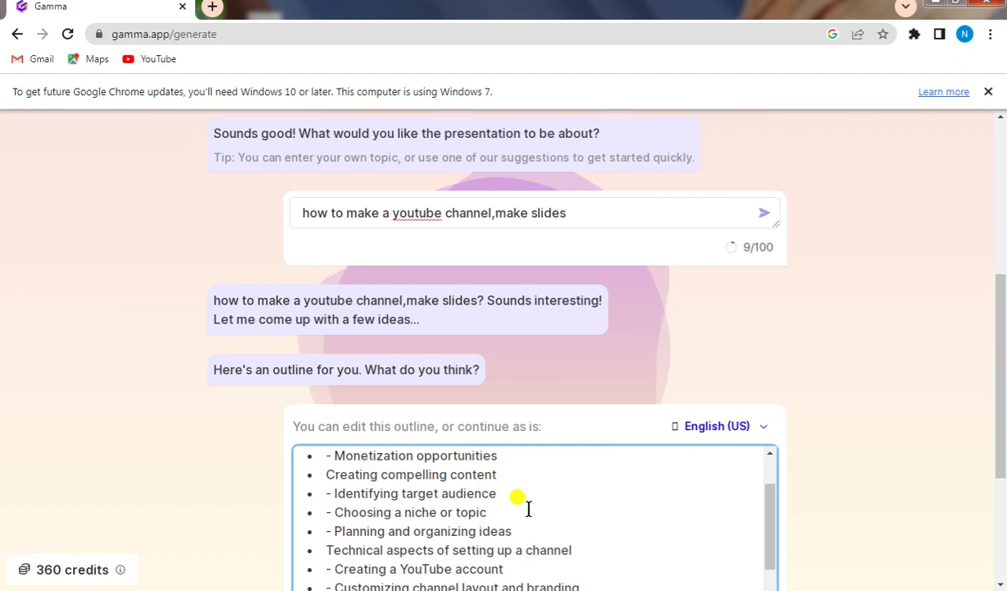
scroll(540, 506, "down", 5)
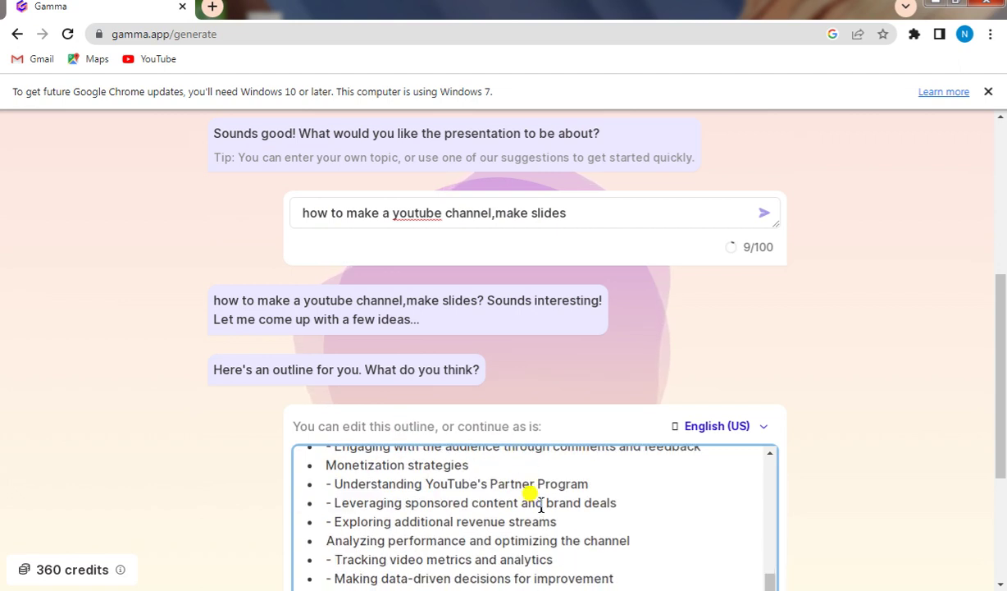
scroll(540, 506, "down", 3)
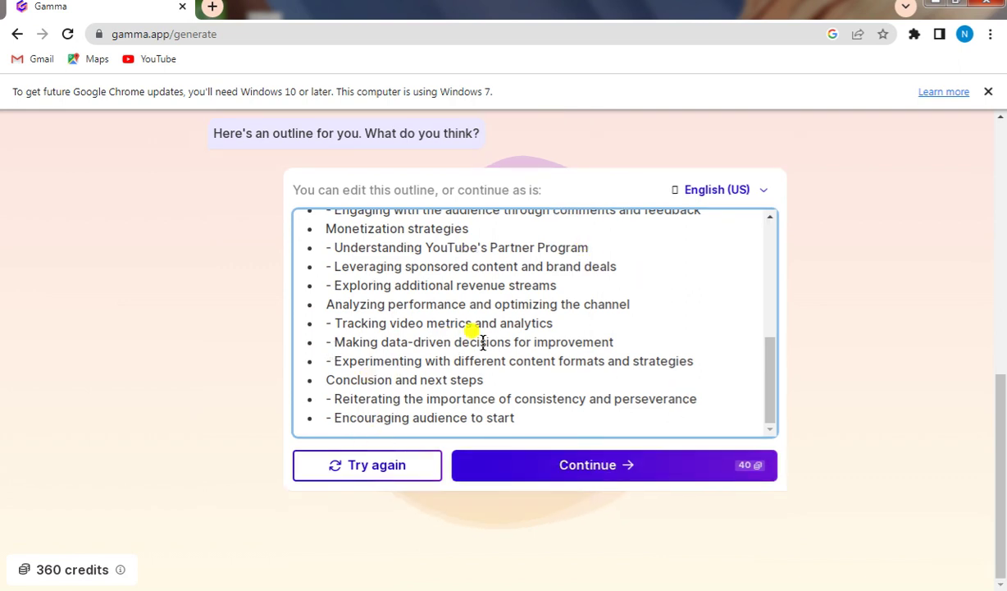
Accept the outline as it is and choose the Canaveral theme for the presentation
left_click(606, 470)
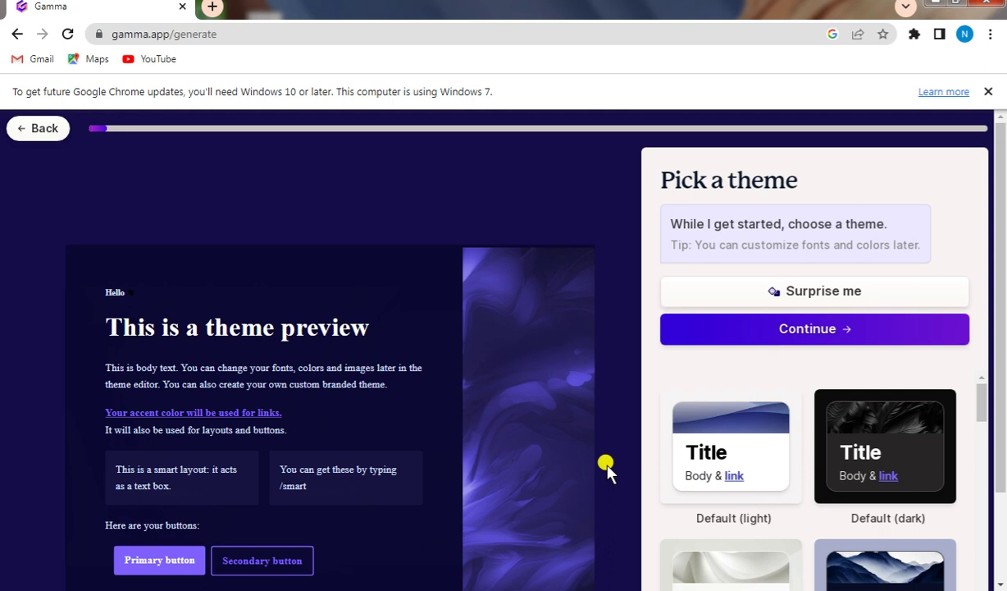
scroll(613, 450, "down", 2)
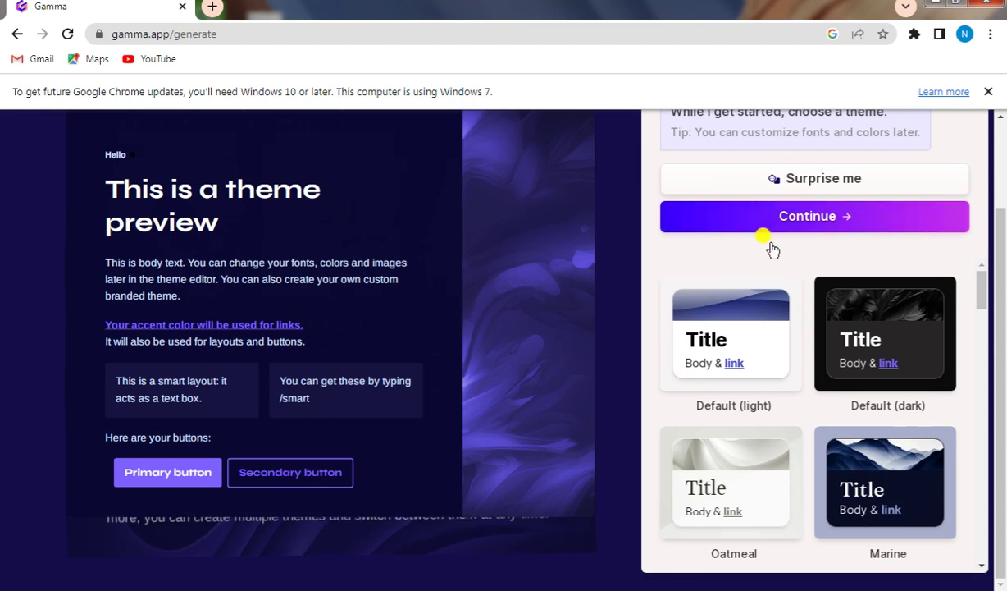
scroll(771, 248, "up", 2)
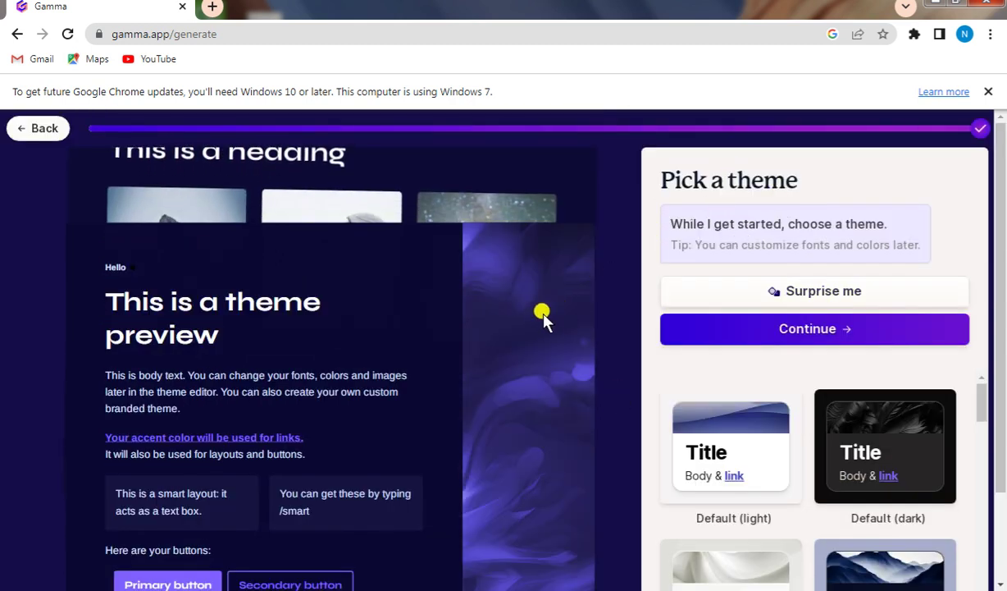
scroll(543, 319, "down", 2)
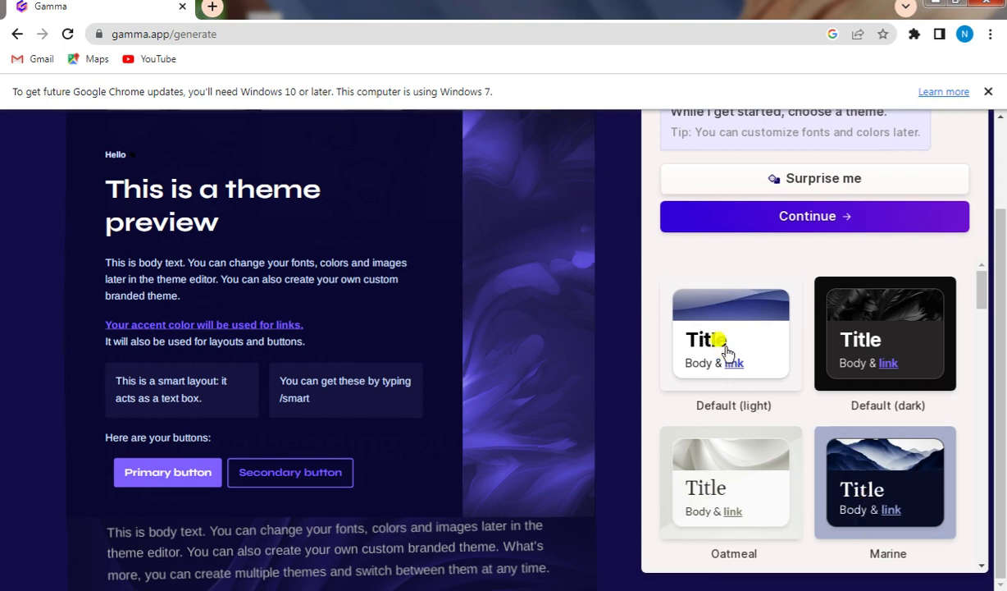
scroll(725, 351, "down", 7)
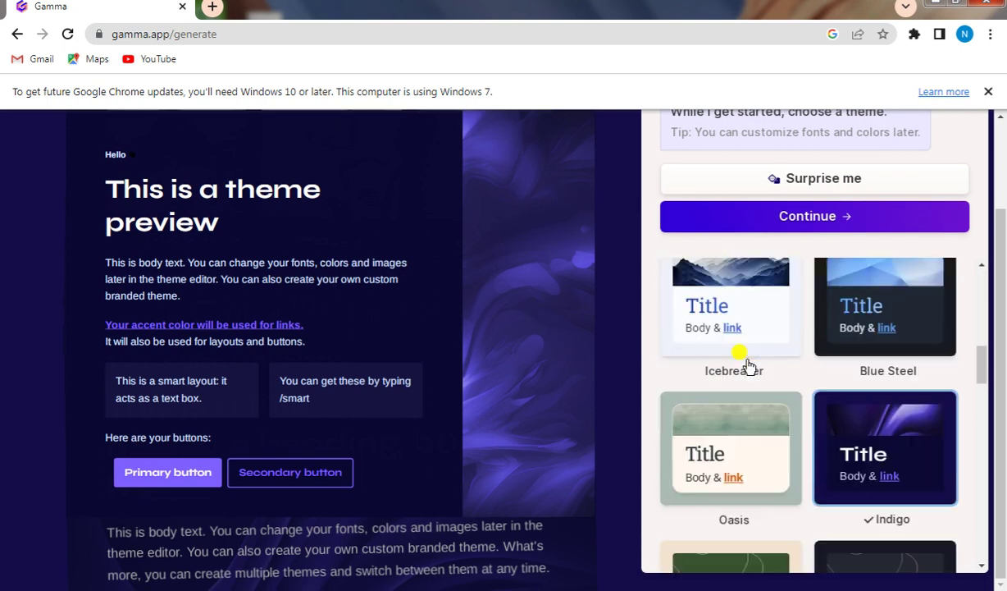
scroll(748, 365, "down", 6)
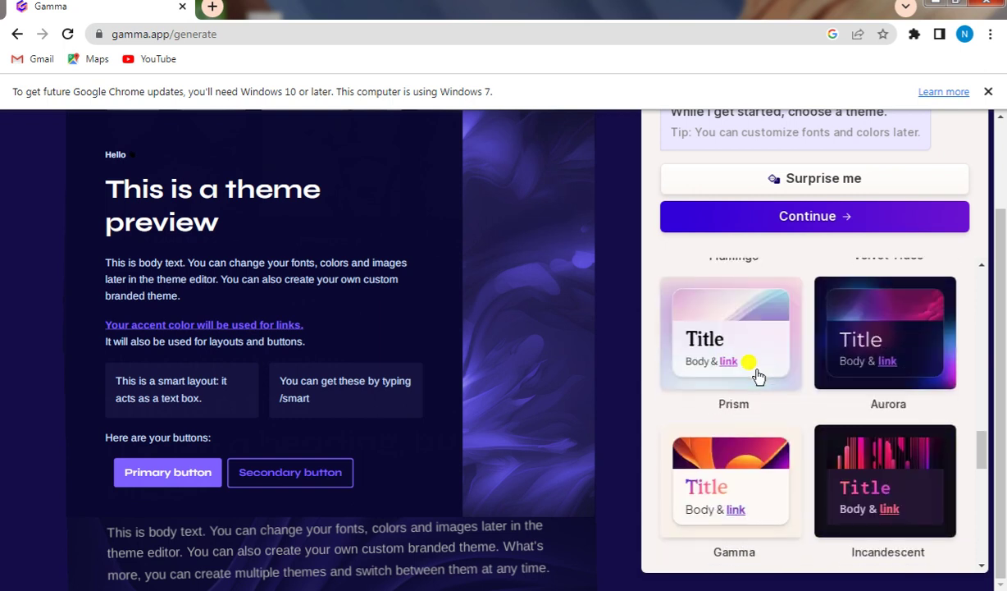
scroll(758, 376, "down", 5)
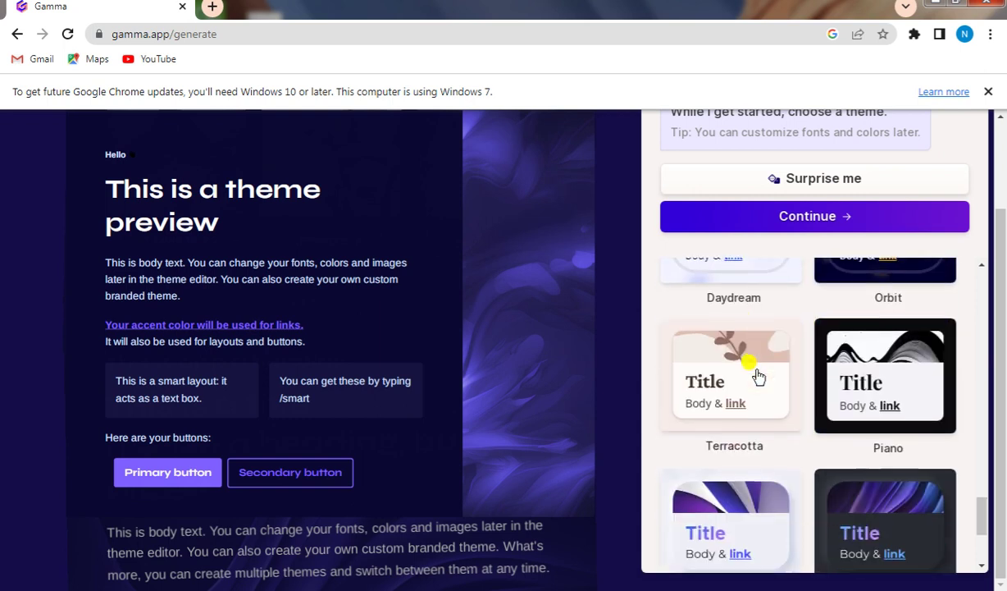
scroll(760, 379, "down", 3)
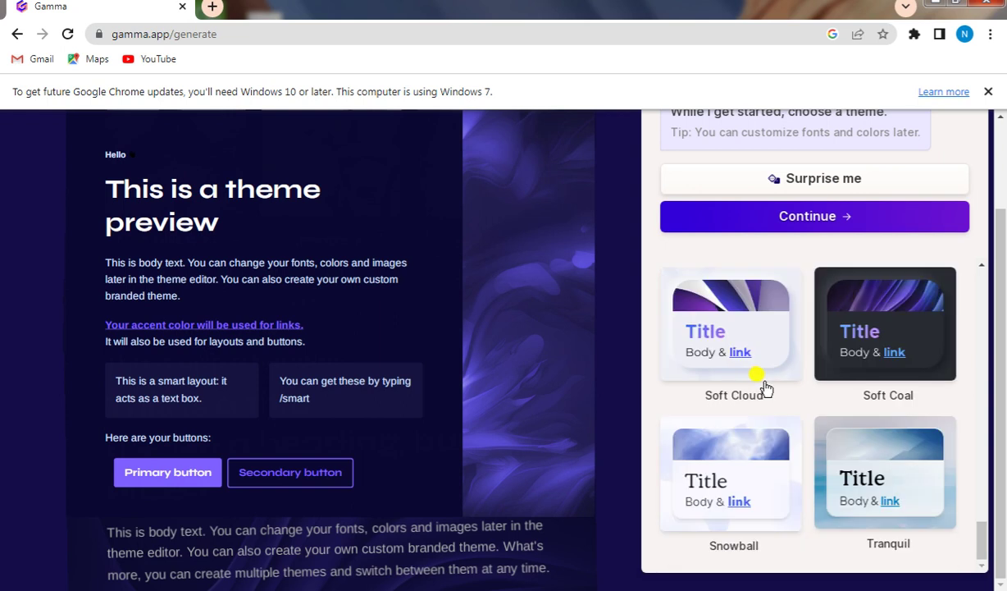
scroll(777, 410, "up", 7)
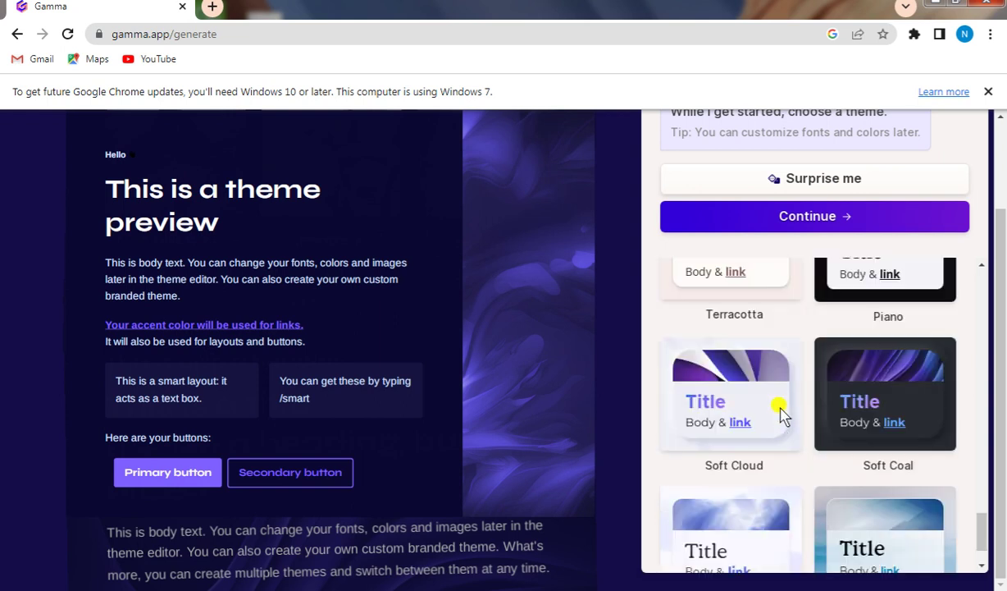
scroll(775, 406, "down", 2)
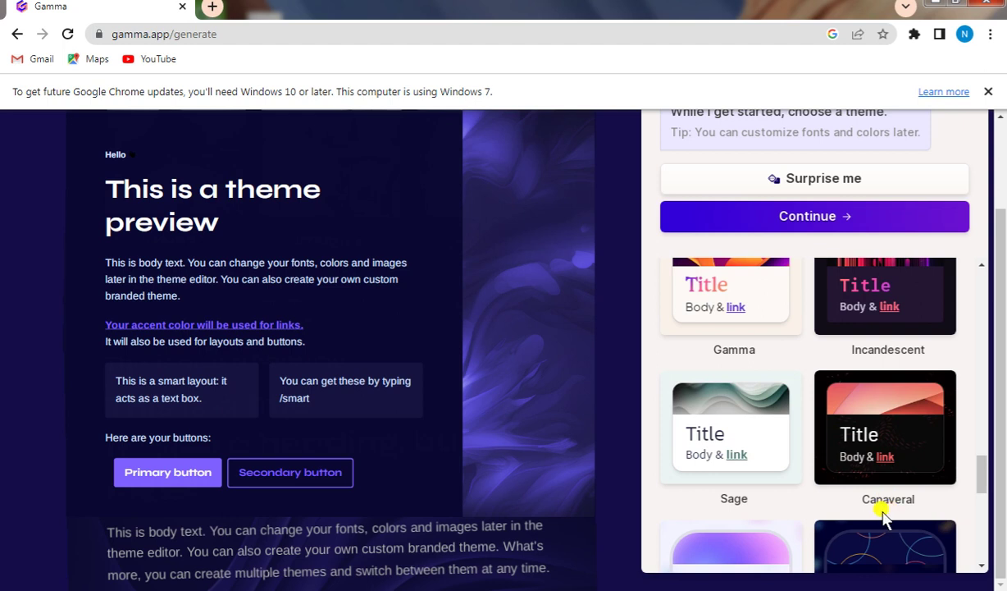
left_click(904, 439)
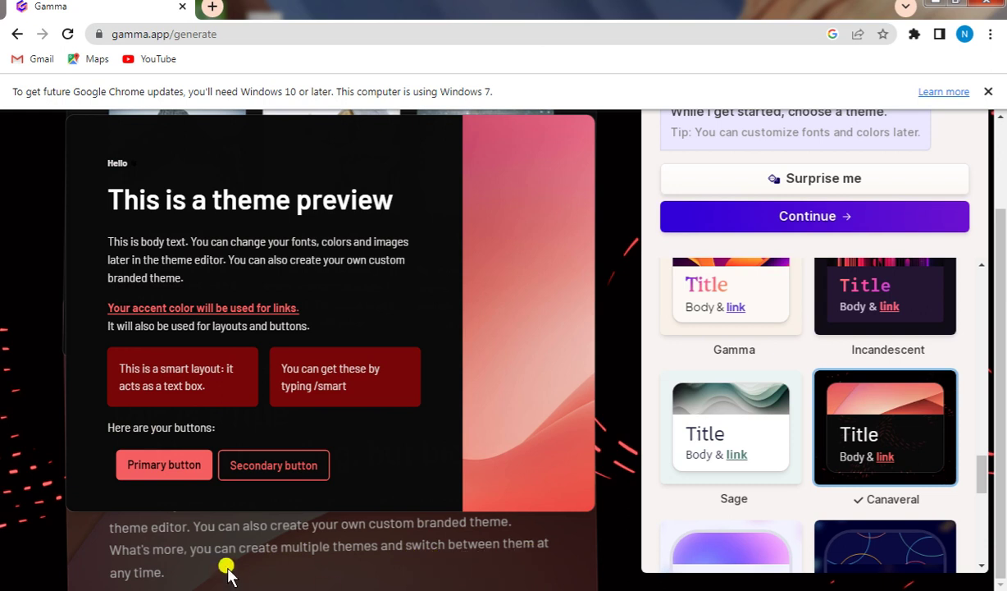
scroll(187, 389, "up", 1)
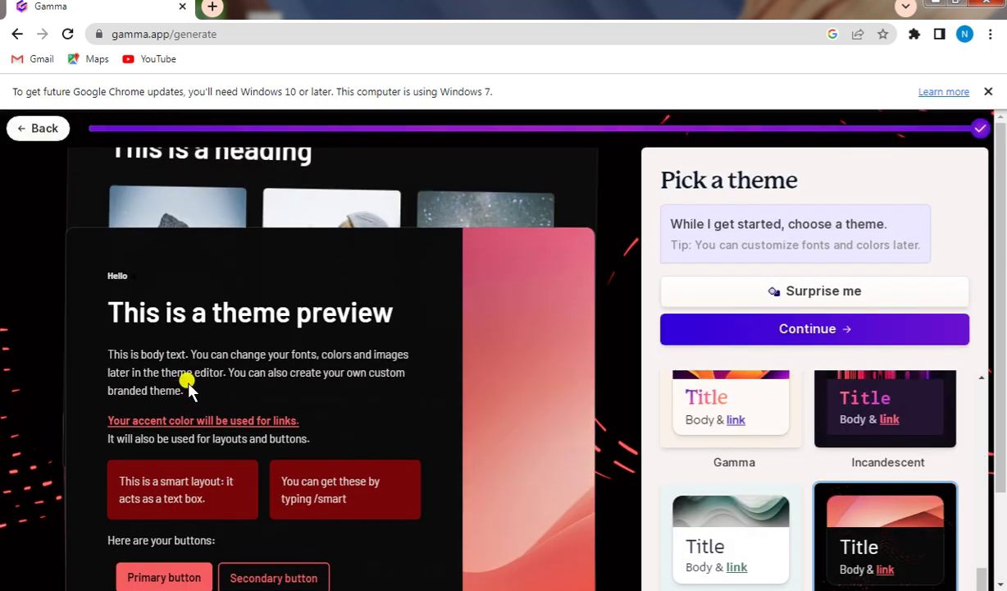
scroll(190, 390, "down", 1)
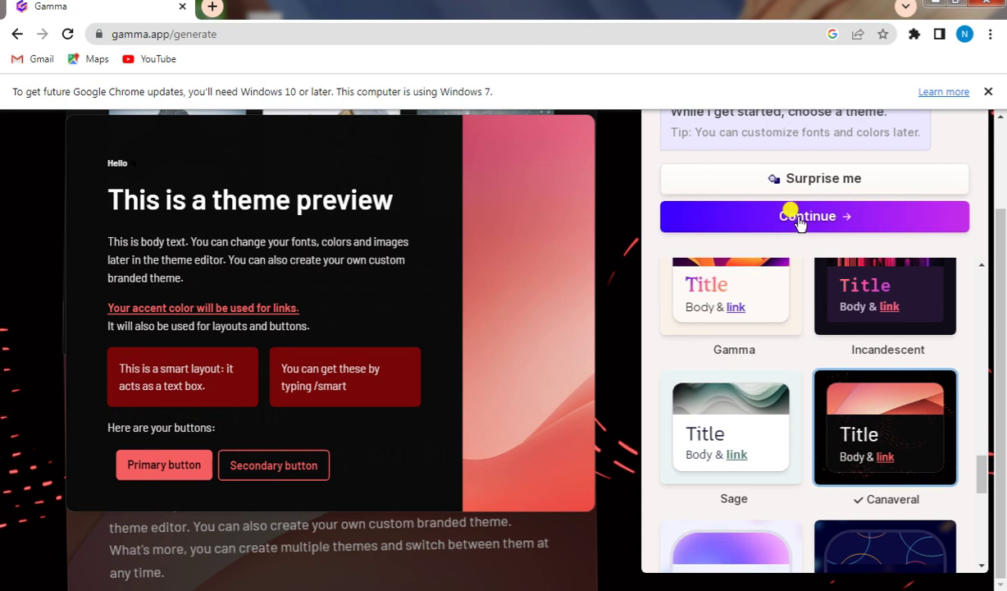
Generate the presentation with the chosen Canaveral theme and dismiss the offer of a quick editor tour
left_click(800, 222)
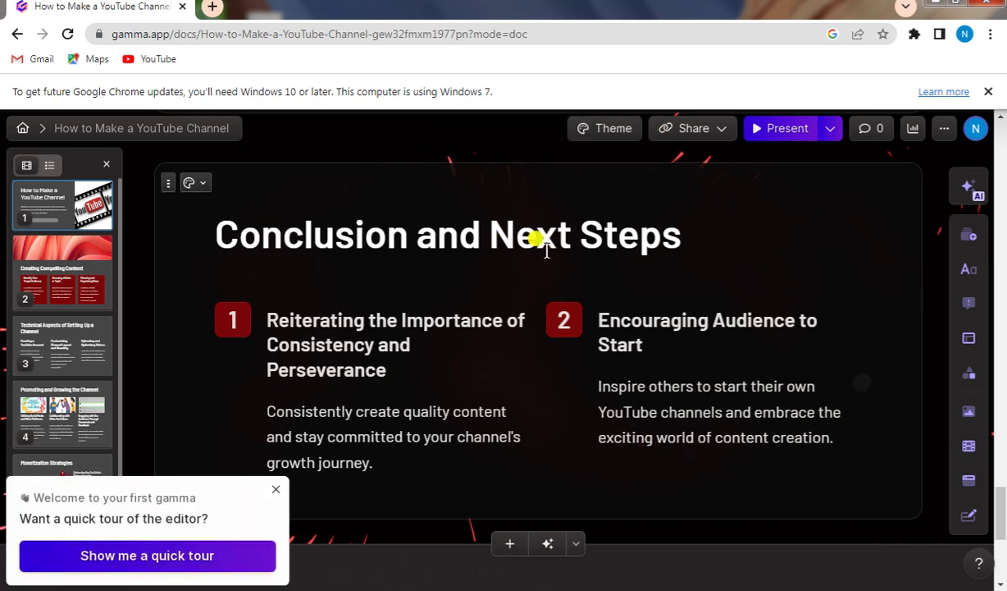
left_click(275, 489)
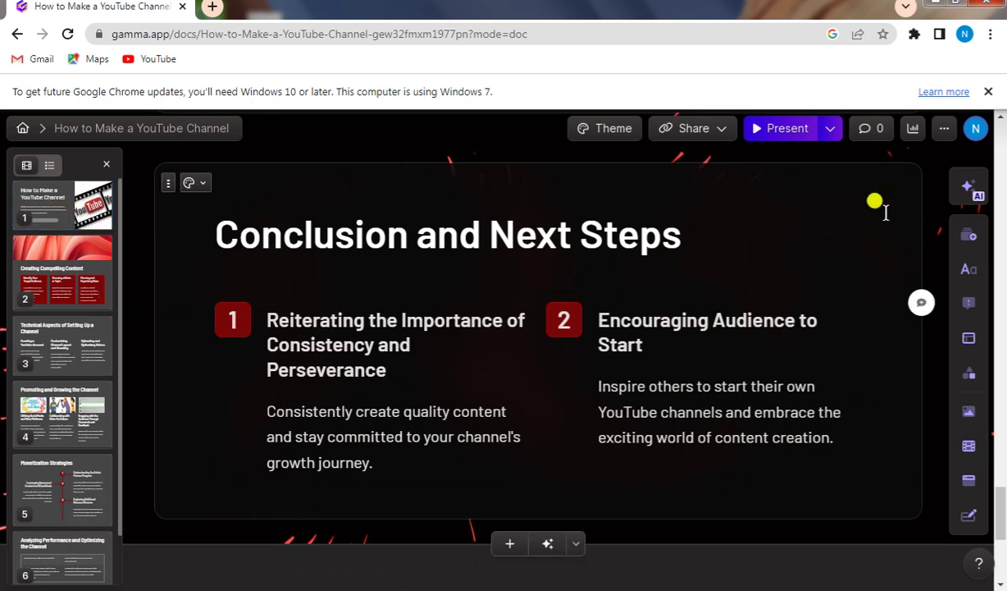
Export the finished YouTube channel presentation as a PowerPoint file
left_click(943, 129)
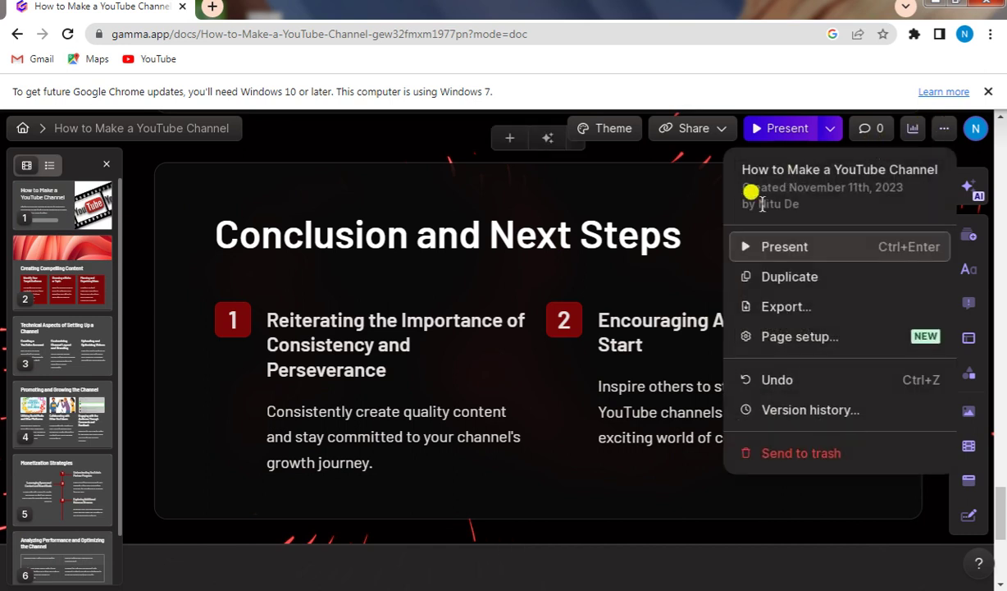
left_click(780, 308)
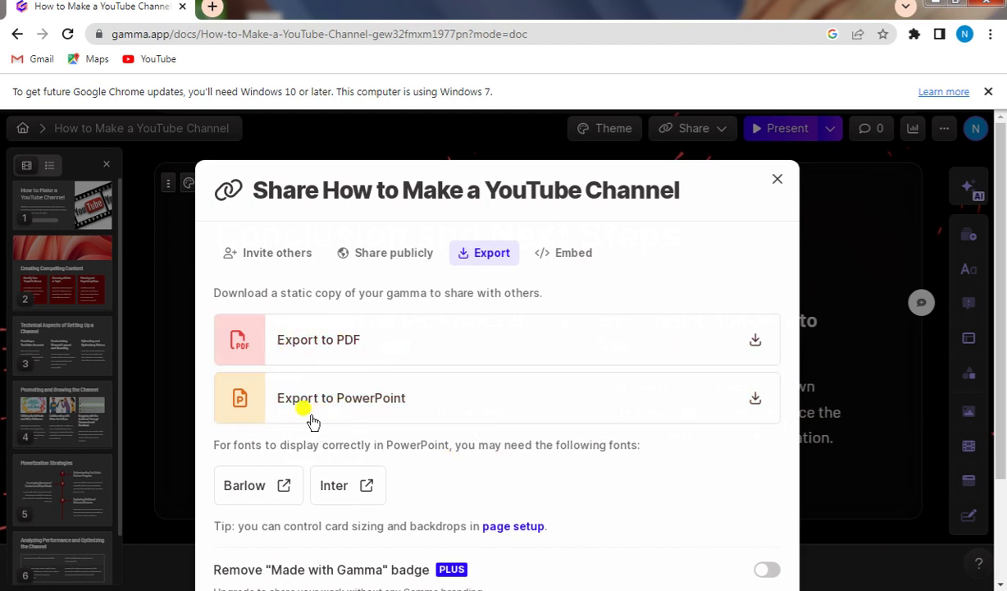
left_click(755, 399)
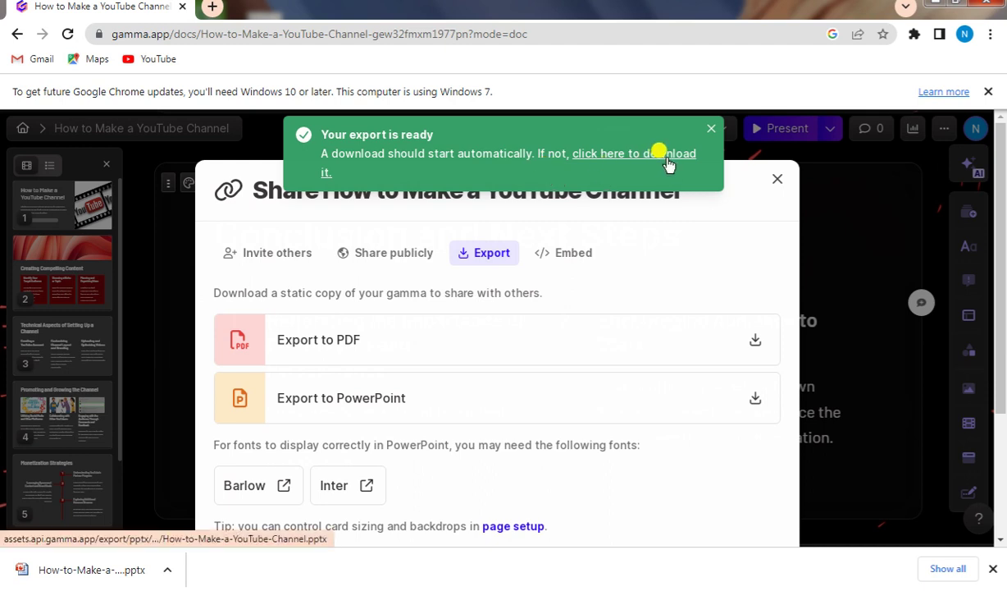
Show the downloaded How-to-Make-a-YouTube-Channel file in its folder and open it in PowerPoint, agreeing to recover its contents
left_click(167, 569)
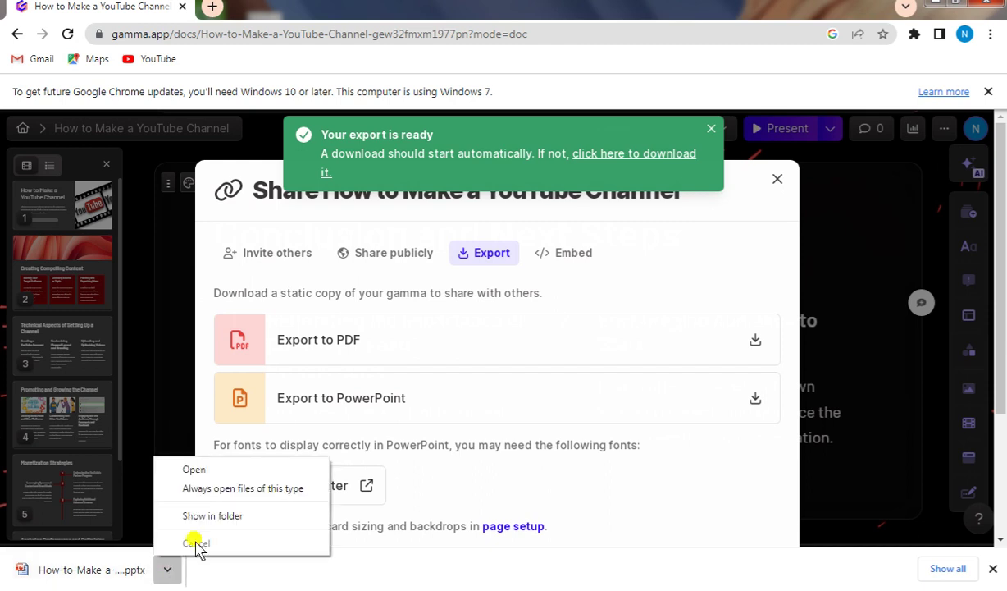
left_click(216, 516)
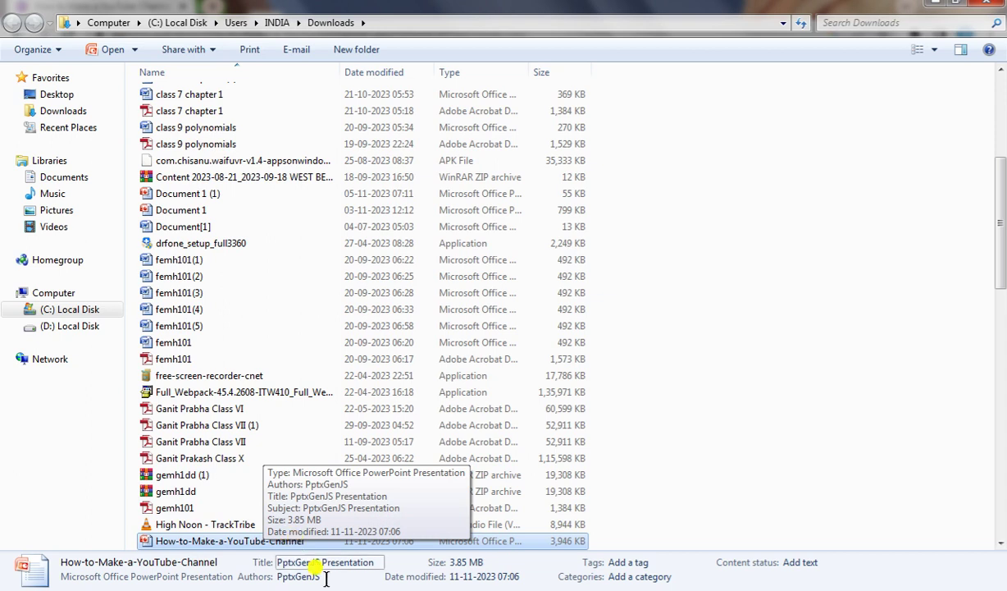
mouse_move(340, 552)
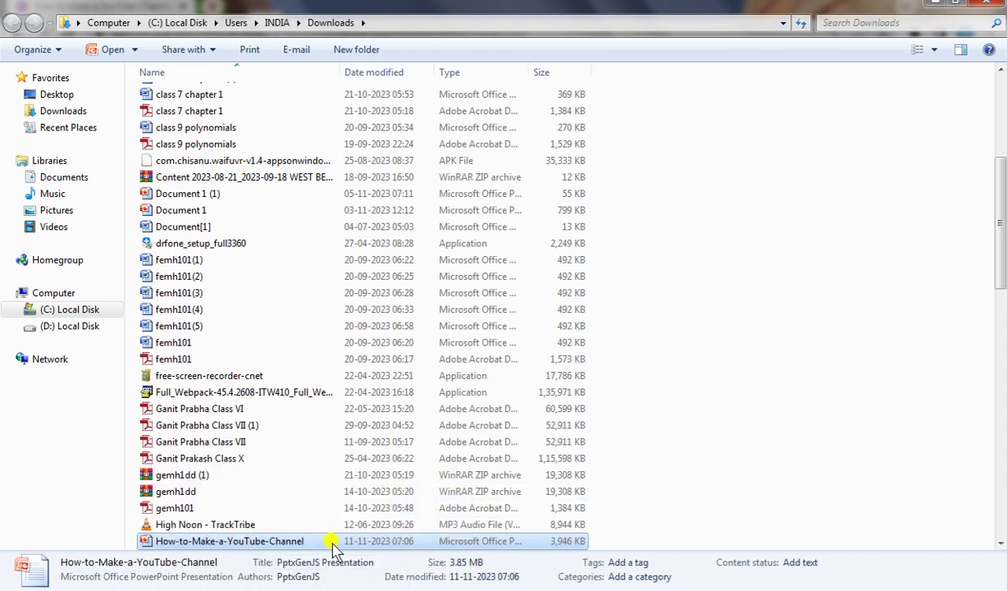
double_click(332, 541)
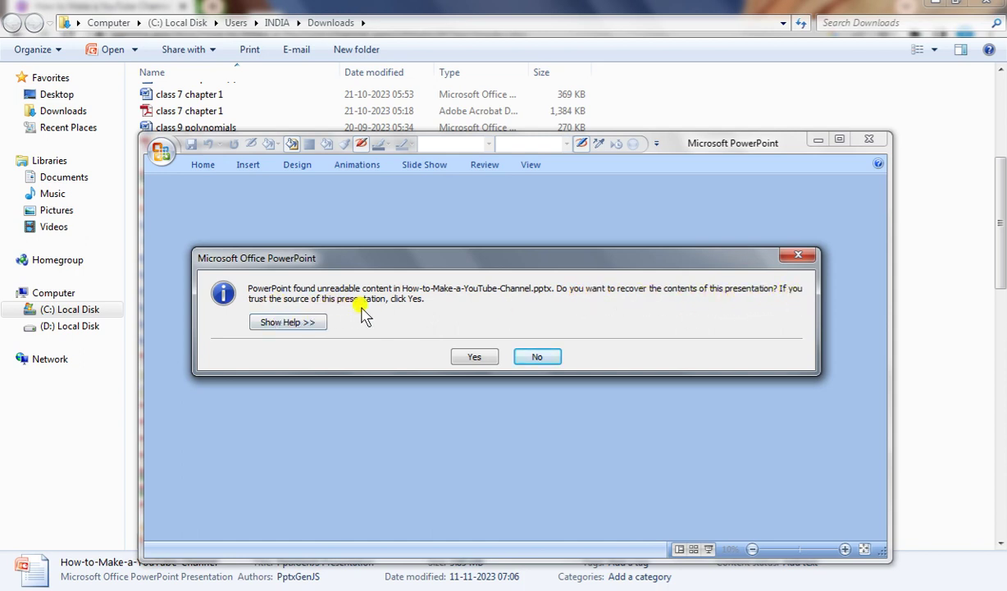
left_click(483, 360)
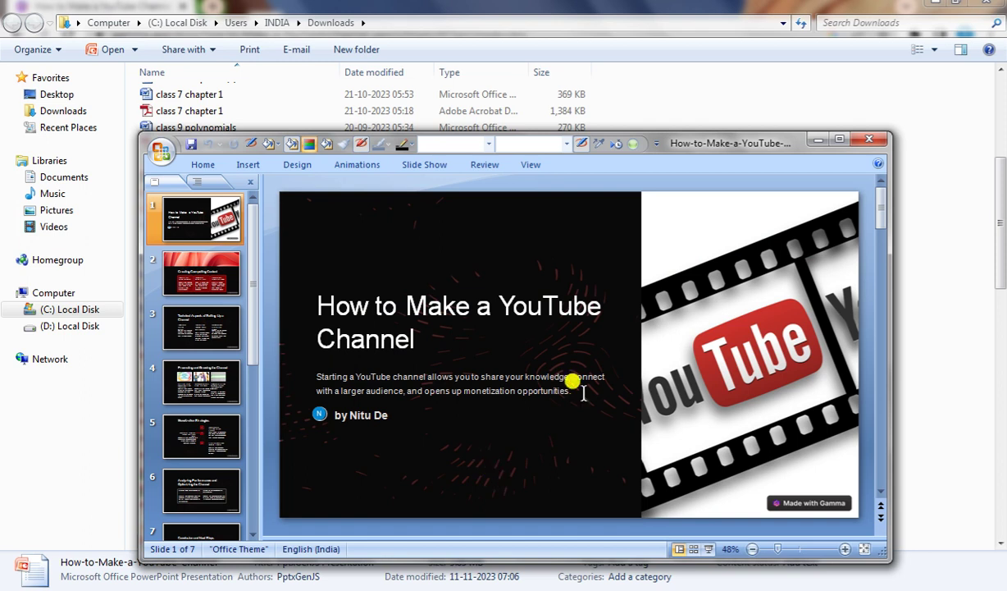
Maximize the PowerPoint window and start the slide show from the title slide
left_click(837, 140)
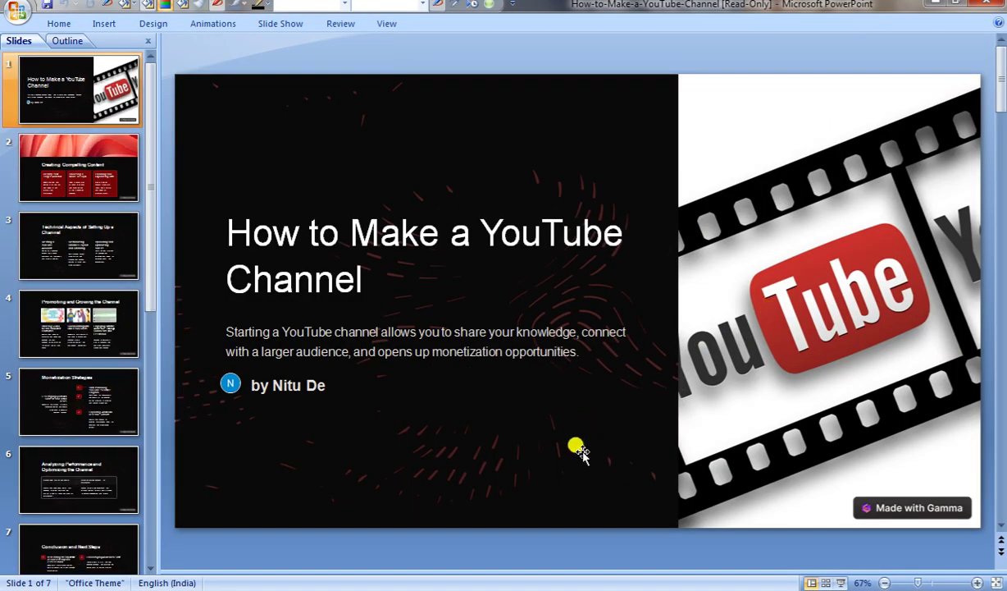
left_click(843, 583)
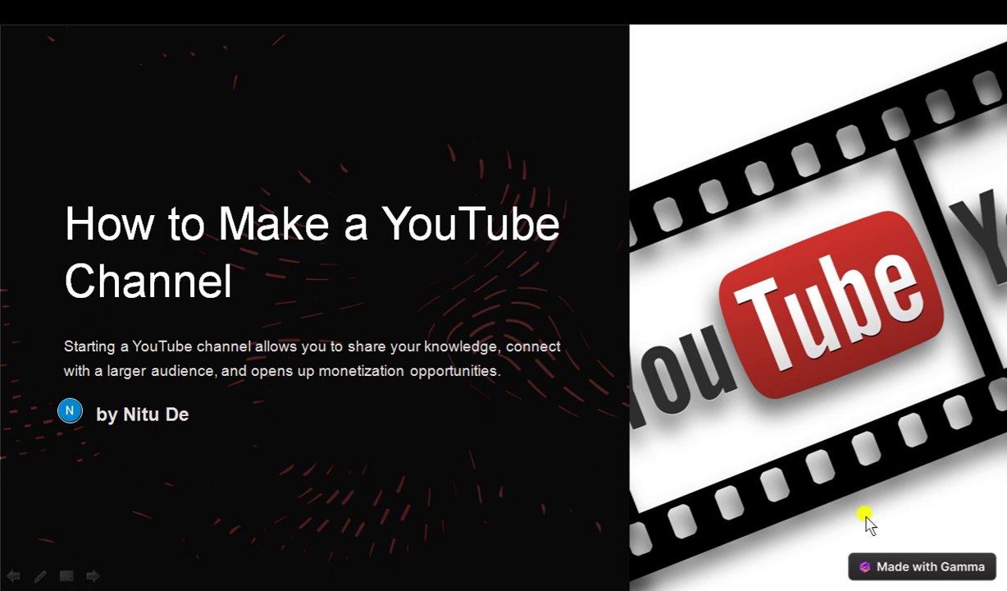